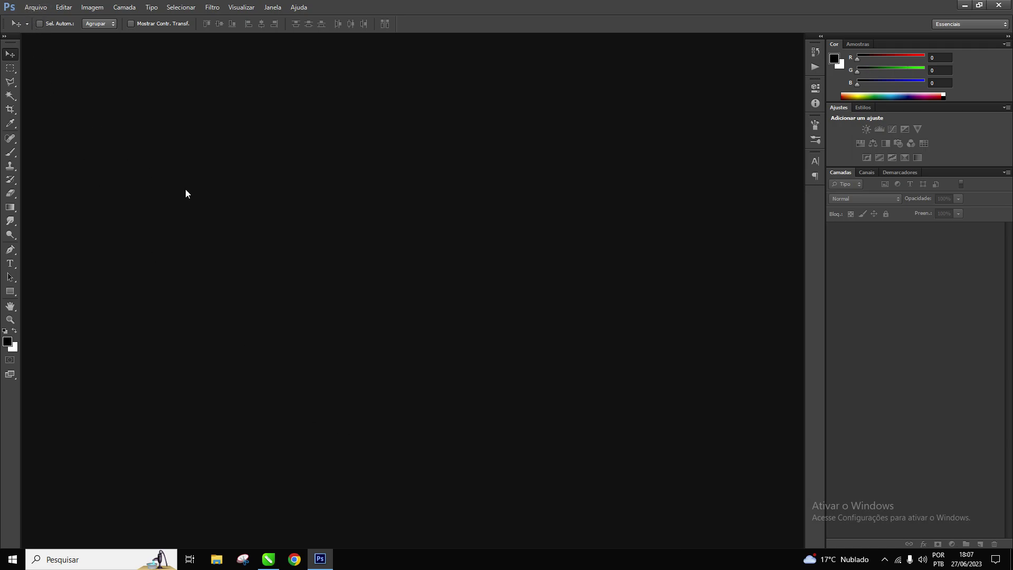
# Step: Create a new 1280 × 720 px, 200 ppi document with a white background
pyautogui.click(35, 7)
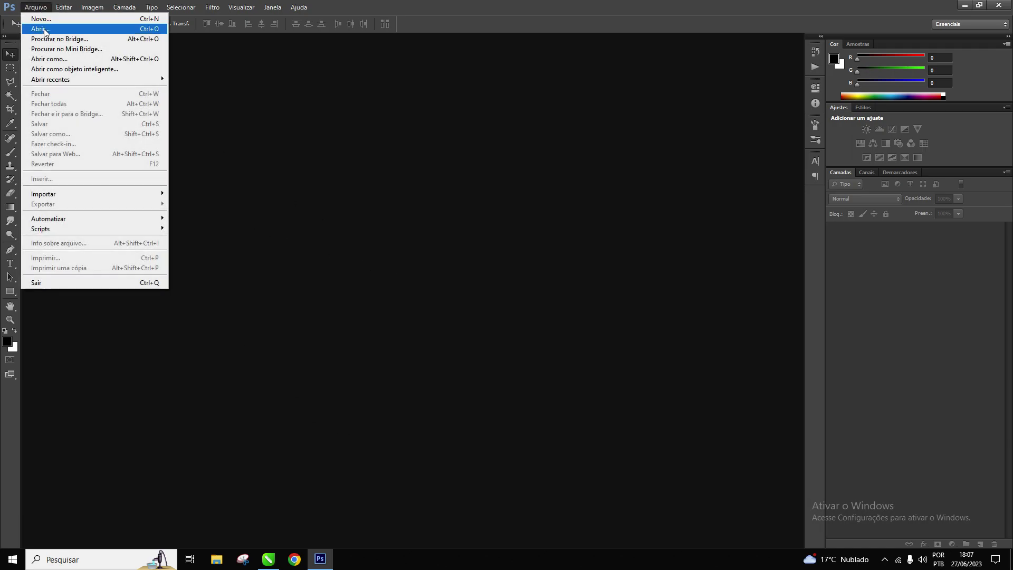
pyautogui.click(39, 15)
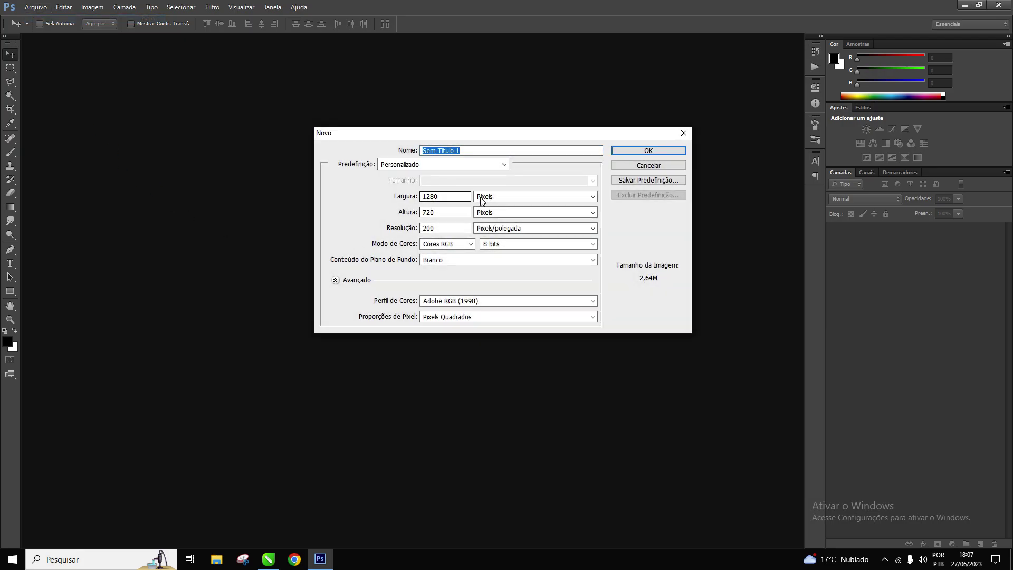
pyautogui.click(650, 152)
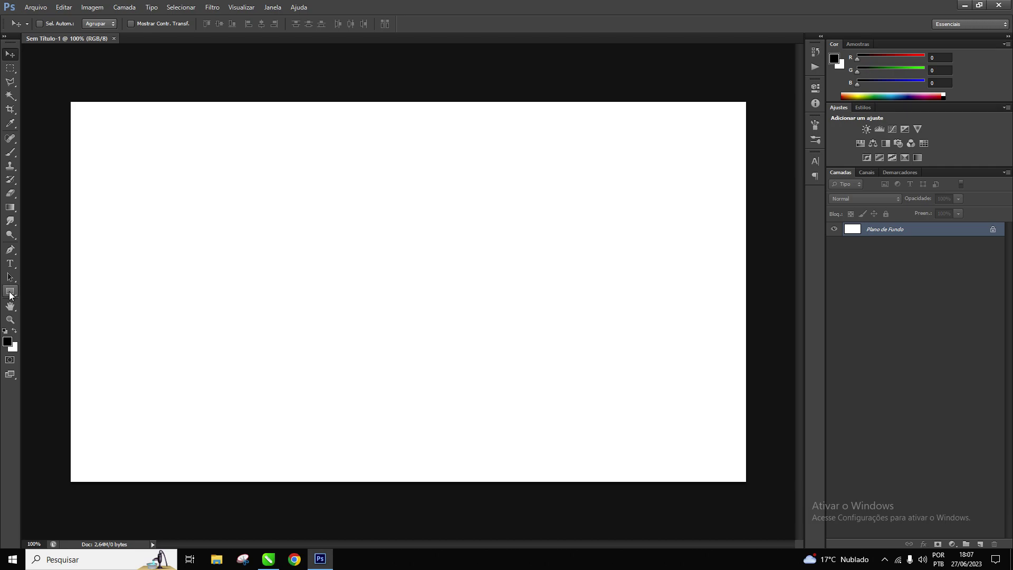
# Step: Draw a 383 × 262 px rounded rectangle with a 30 px corner radius on the canvas's left
pyautogui.click(10, 296)
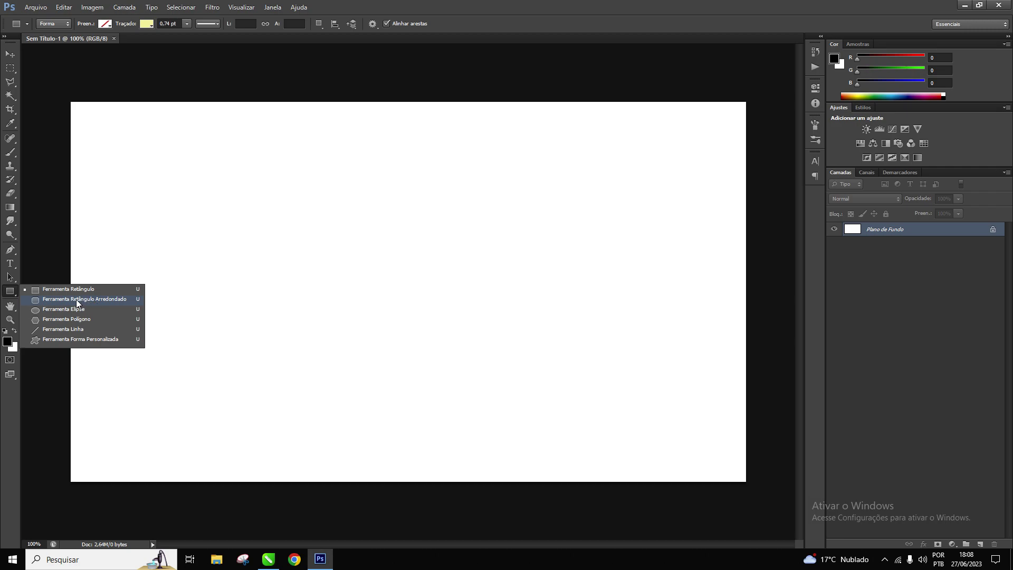
pyautogui.click(87, 299)
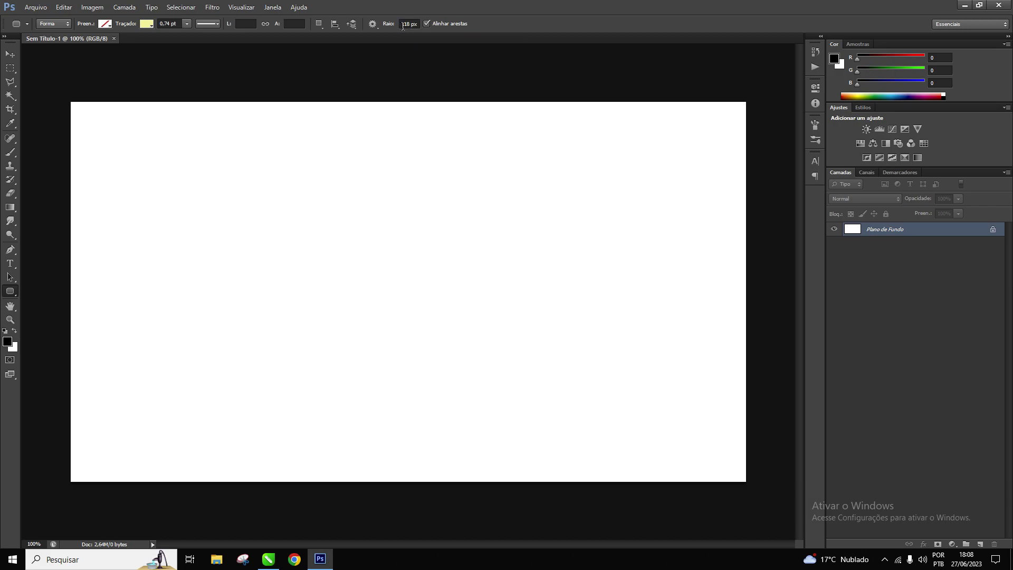
pyautogui.click(407, 24)
pyautogui.write('30')
pyautogui.press('Return')
pyautogui.moveTo(151, 172)
pyautogui.mouseDown()
pyautogui.moveTo(338, 311)
pyautogui.moveTo(354, 310)
pyautogui.mouseUp()
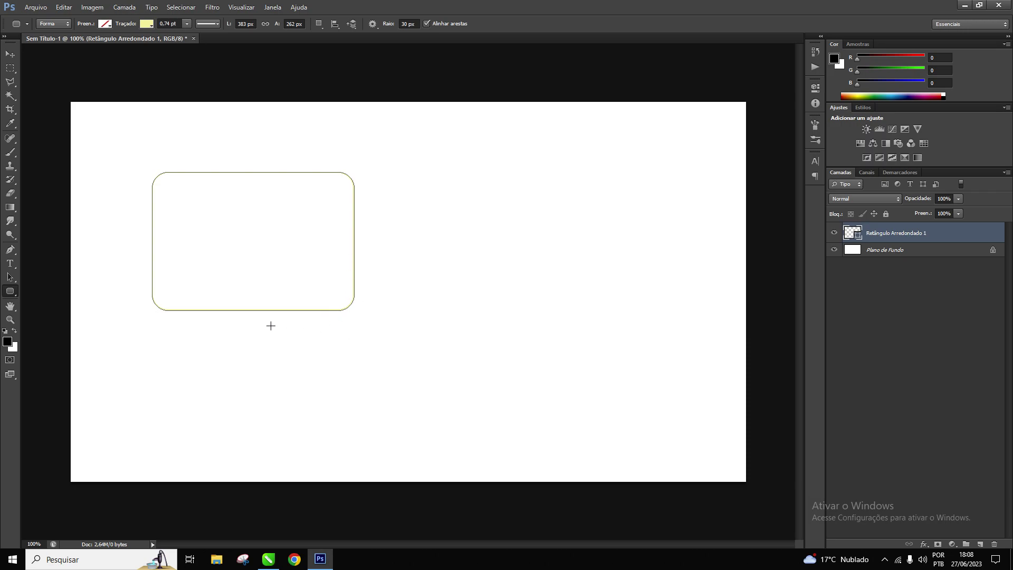
# Step: Fill the rounded rectangle magenta and give it a black 2.04 pt outline
pyautogui.click(106, 24)
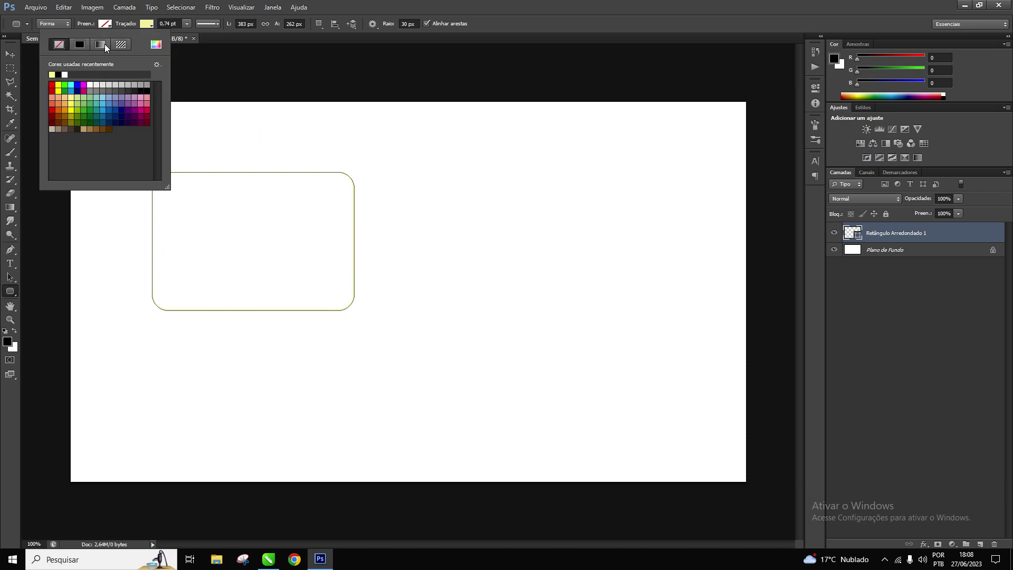
pyautogui.click(83, 85)
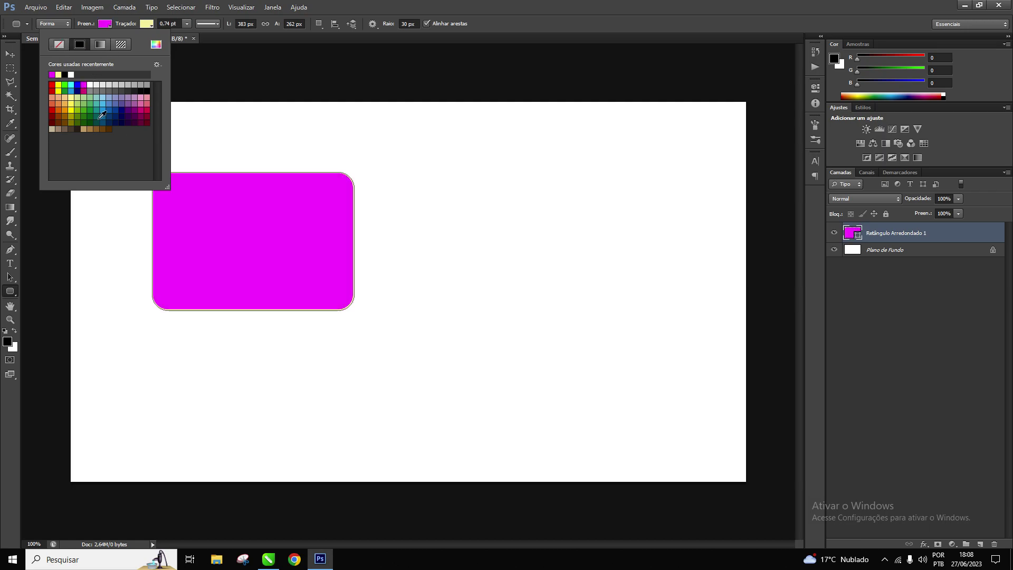
pyautogui.click(143, 30)
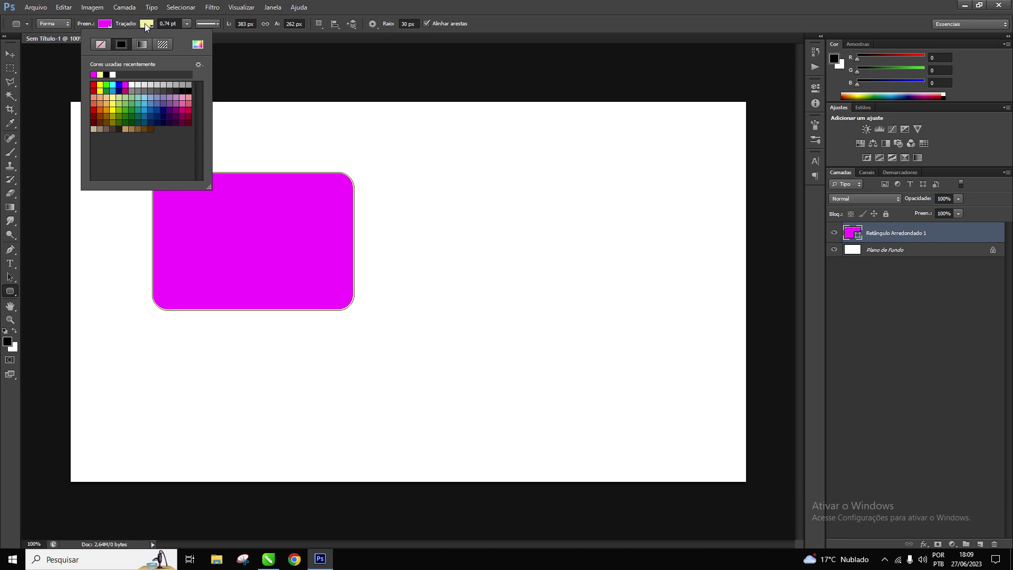
pyautogui.click(119, 90)
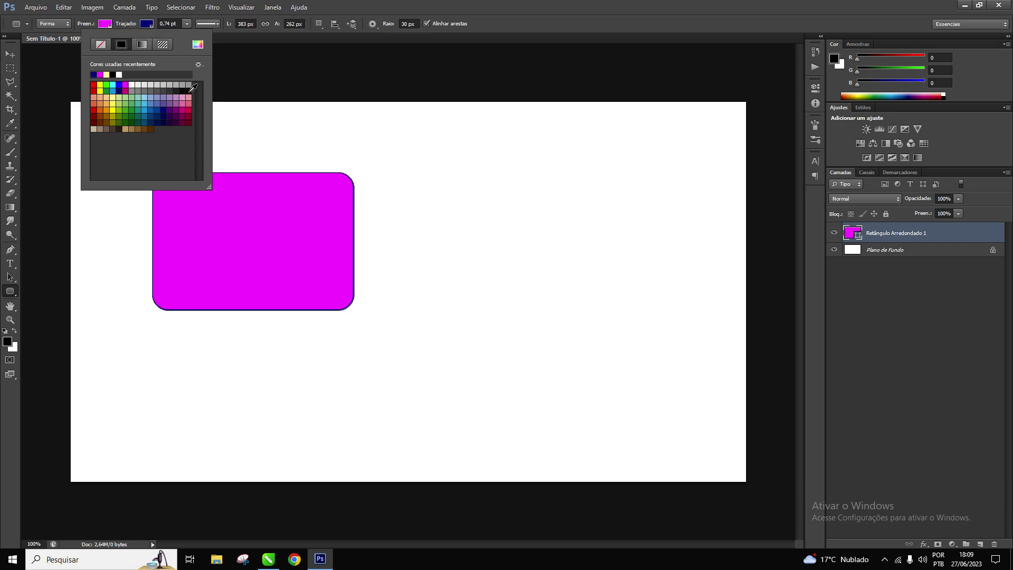
pyautogui.click(189, 90)
pyautogui.click(186, 24)
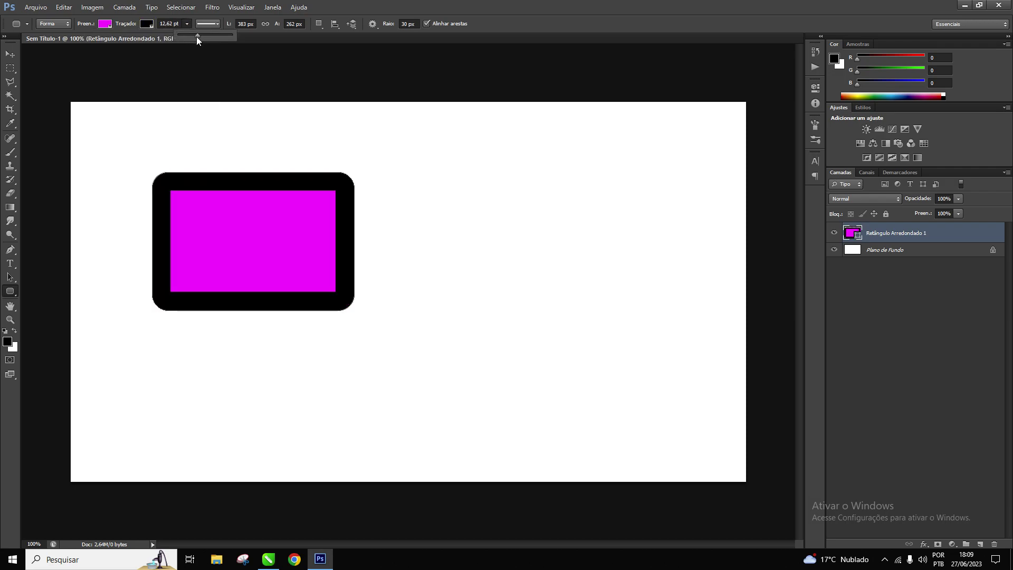
pyautogui.moveTo(185, 34); pyautogui.dragTo(188, 37)
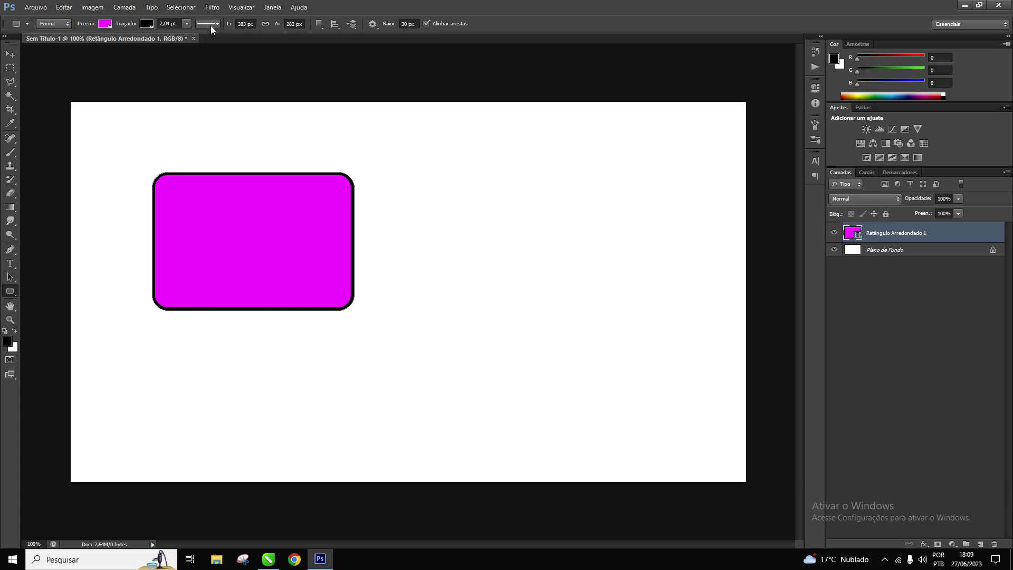
# Step: Try dashed and dotted outline styles at 2.62 pt, then set the stroke colour to none
pyautogui.click(211, 24)
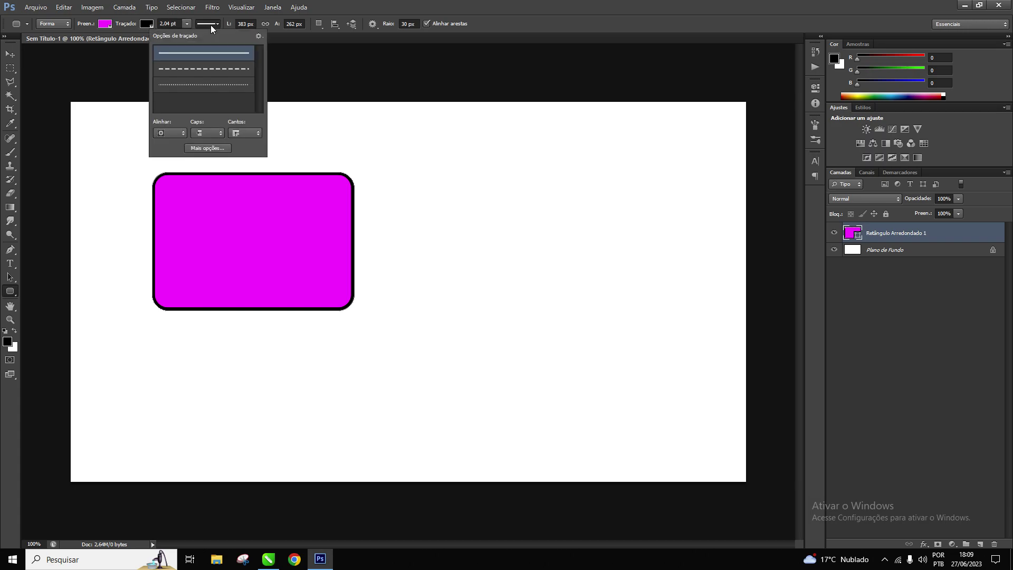
pyautogui.click(214, 70)
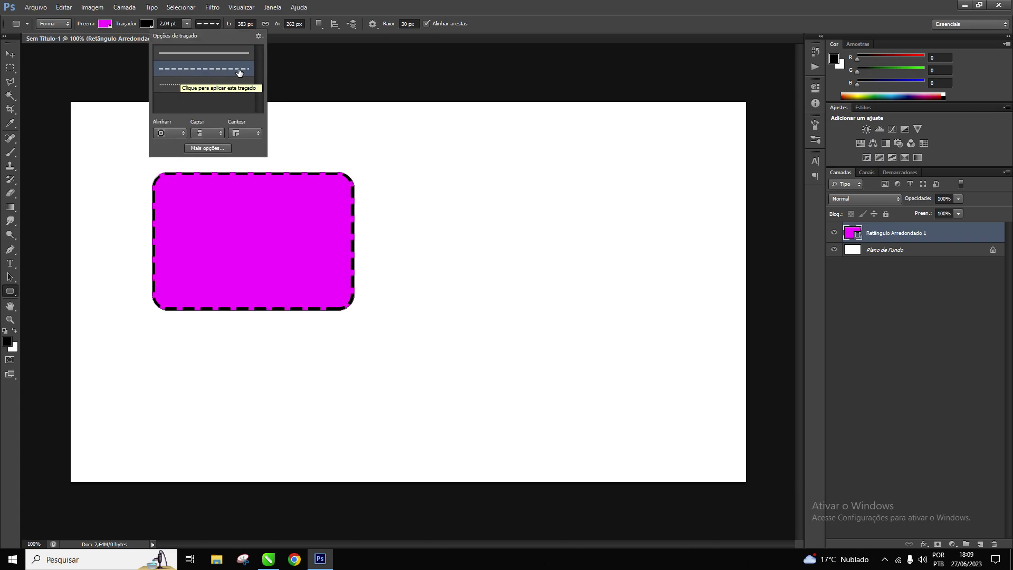
pyautogui.click(187, 23)
pyautogui.click(204, 26)
pyautogui.click(208, 85)
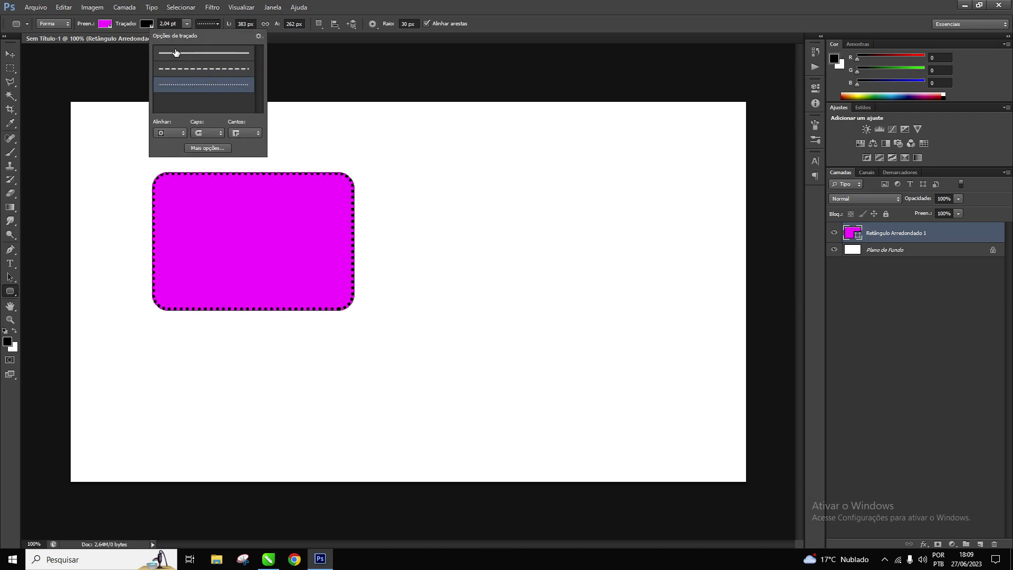
pyautogui.click(186, 23)
pyautogui.moveTo(190, 37); pyautogui.dragTo(188, 37)
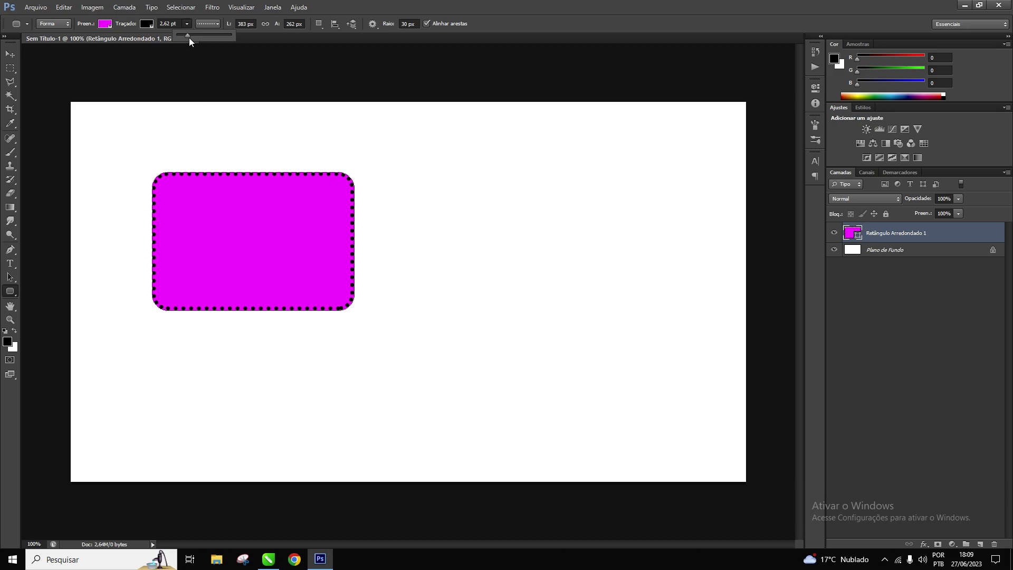
pyautogui.click(146, 24)
pyautogui.click(108, 45)
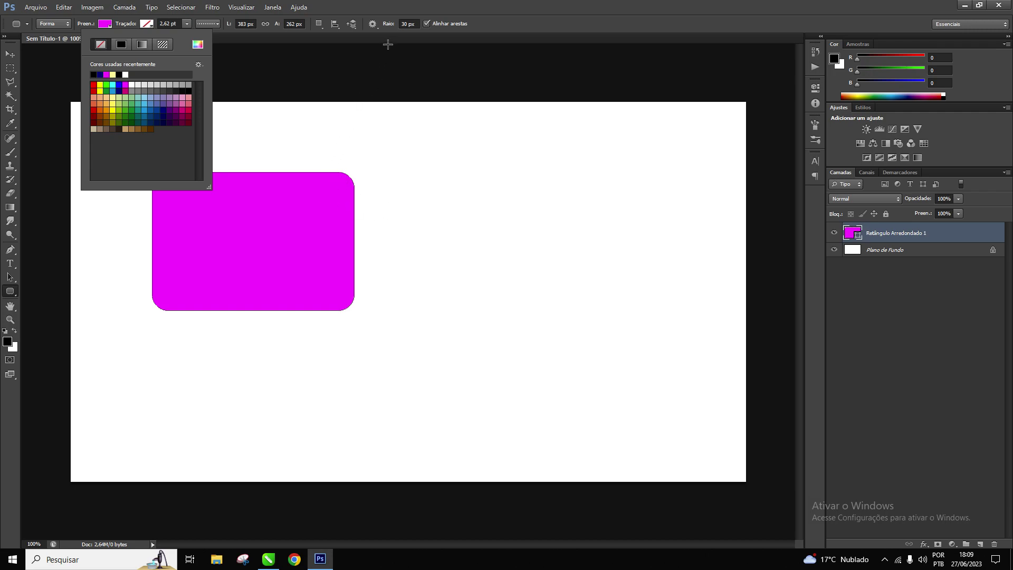
# Step: Draw a second rounded rectangle with an 80 px radius right of the first
pyautogui.doubleClick(405, 24)
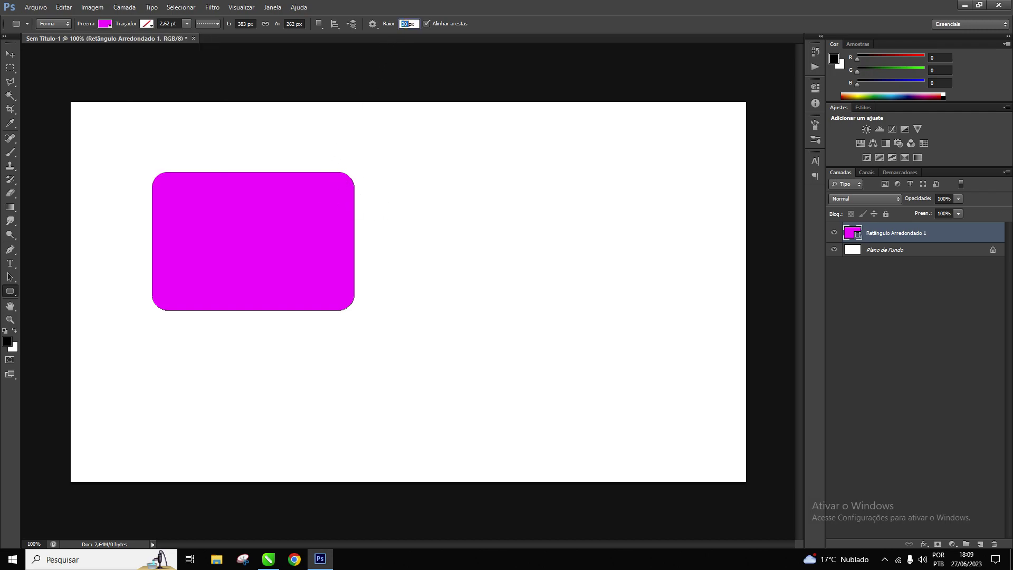
pyautogui.write('80')
pyautogui.moveTo(387, 171)
pyautogui.mouseDown()
pyautogui.moveTo(544, 285)
pyautogui.moveTo(621, 317)
pyautogui.mouseUp()
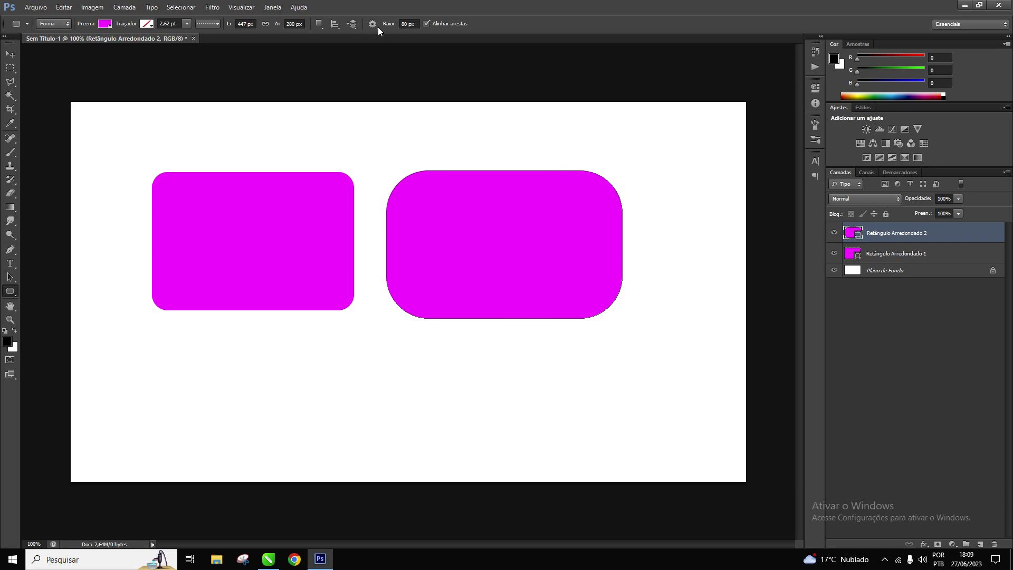
# Step: Draw a wide 873 × 149 px pill with a 120 px radius across the lower canvas
pyautogui.click(407, 24)
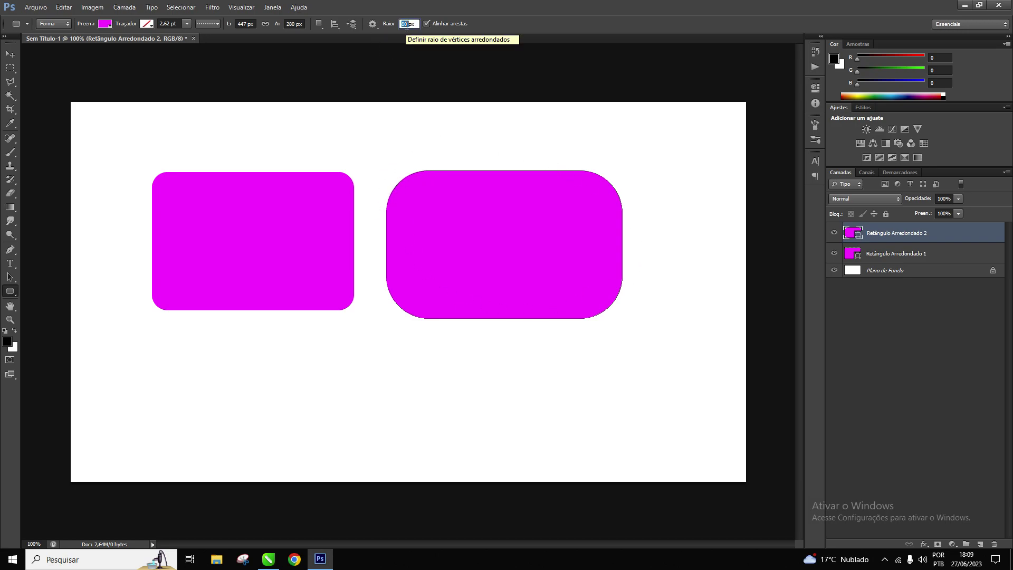
pyautogui.write('120')
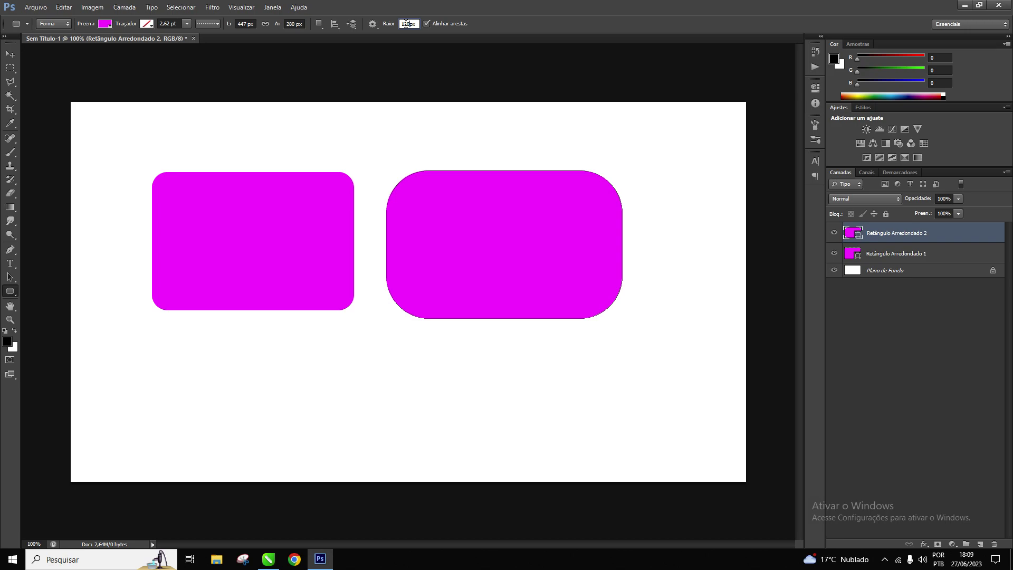
pyautogui.press('Return')
pyautogui.moveTo(140, 345)
pyautogui.mouseDown()
pyautogui.moveTo(396, 400)
pyautogui.moveTo(427, 437)
pyautogui.moveTo(579, 403)
pyautogui.moveTo(695, 403)
pyautogui.moveTo(608, 407)
pyautogui.moveTo(475, 441)
pyautogui.moveTo(454, 470)
pyautogui.moveTo(455, 529)
pyautogui.moveTo(456, 447)
pyautogui.moveTo(350, 441)
pyautogui.moveTo(446, 436)
pyautogui.moveTo(438, 452)
pyautogui.moveTo(495, 418)
pyautogui.moveTo(329, 423)
pyautogui.moveTo(596, 424)
pyautogui.mouseUp()
pyautogui.moveTo(600, 423); pyautogui.dragTo(600, 423)
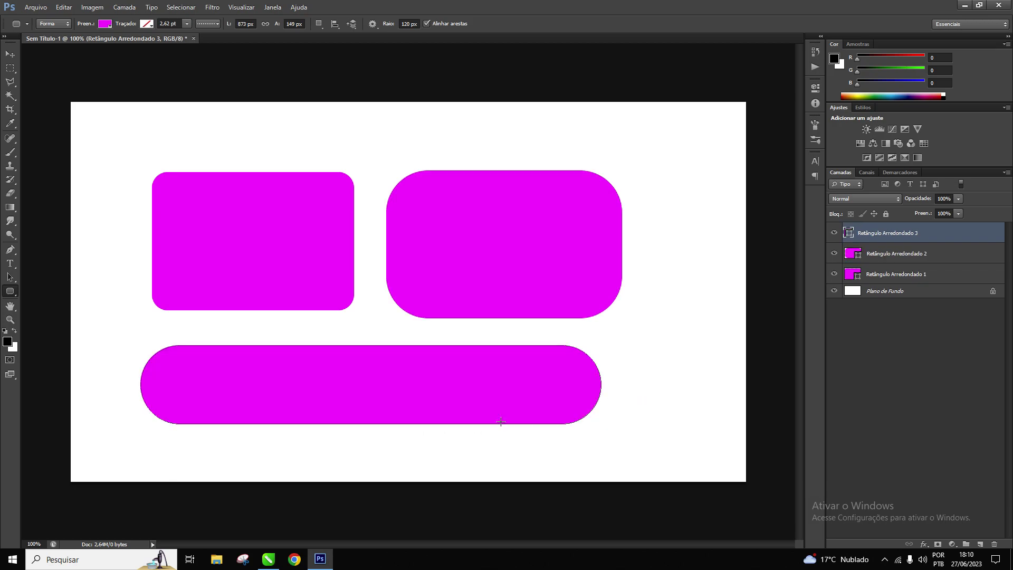
# Step: Nudge the pill up and left, and set the rounded-rectangle radius to 180 px
pyautogui.click(11, 54)
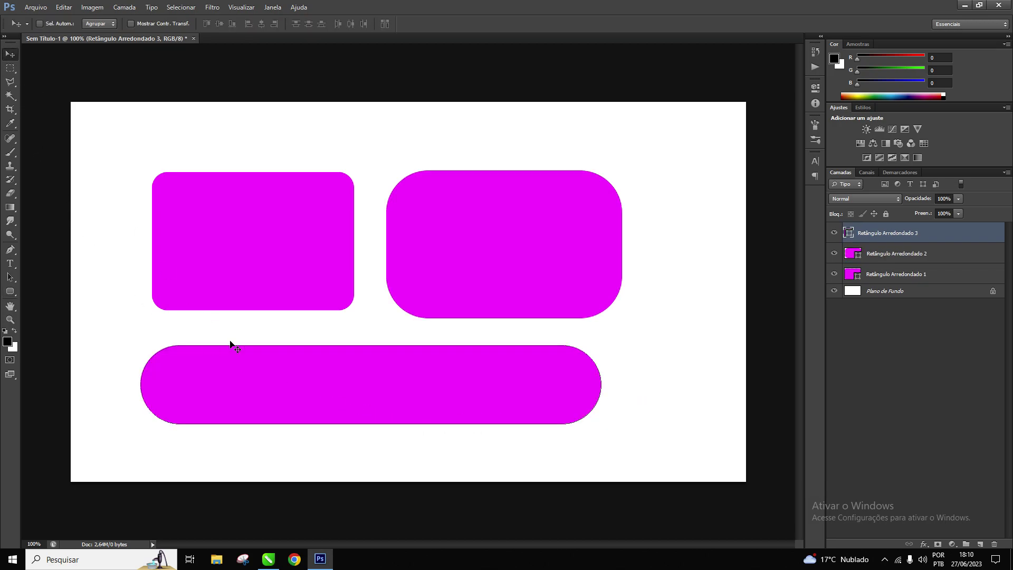
pyautogui.moveTo(232, 349)
pyautogui.mouseDown()
pyautogui.moveTo(303, 376)
pyautogui.moveTo(302, 364)
pyautogui.mouseUp()
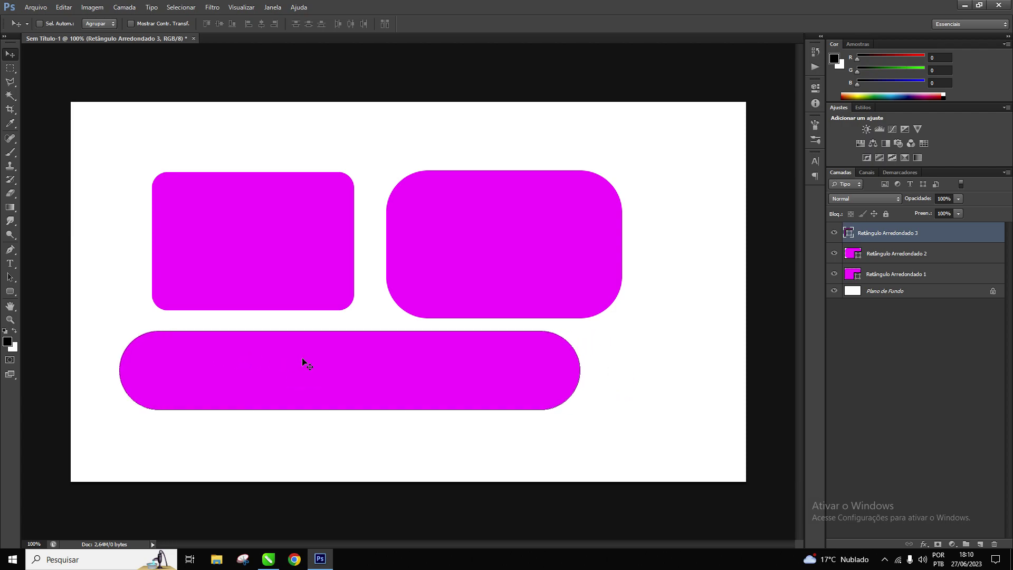
pyautogui.click(11, 291)
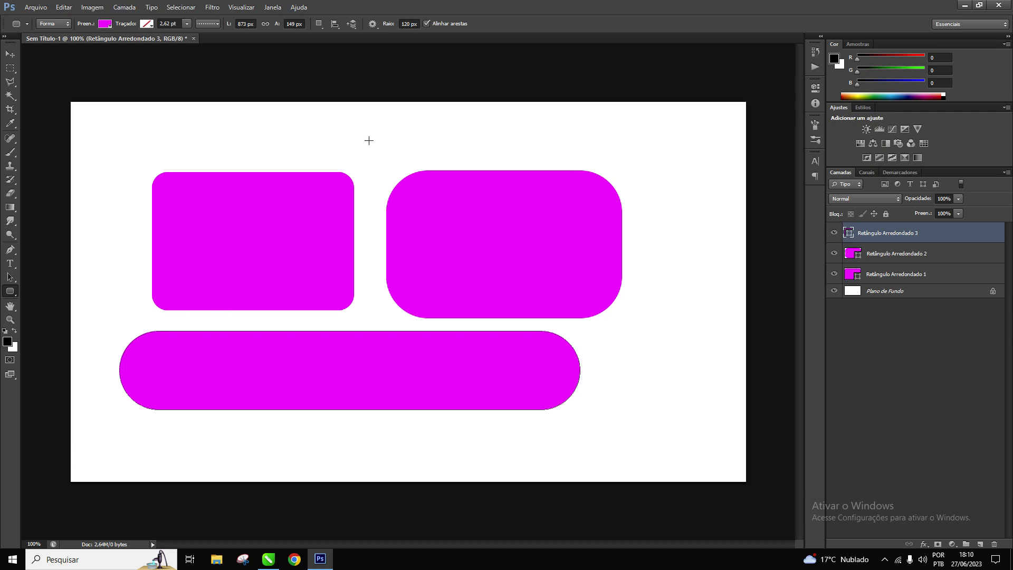
pyautogui.doubleClick(408, 24)
pyautogui.write('1')
pyautogui.write('80')
pyautogui.press('Return')
# Step: Draw a 264 × 259 px circle and move it to the right of the pill
pyautogui.moveTo(195, 421)
pyautogui.mouseDown()
pyautogui.moveTo(324, 458)
pyautogui.moveTo(331, 559)
pyautogui.mouseUp()
pyautogui.click(10, 54)
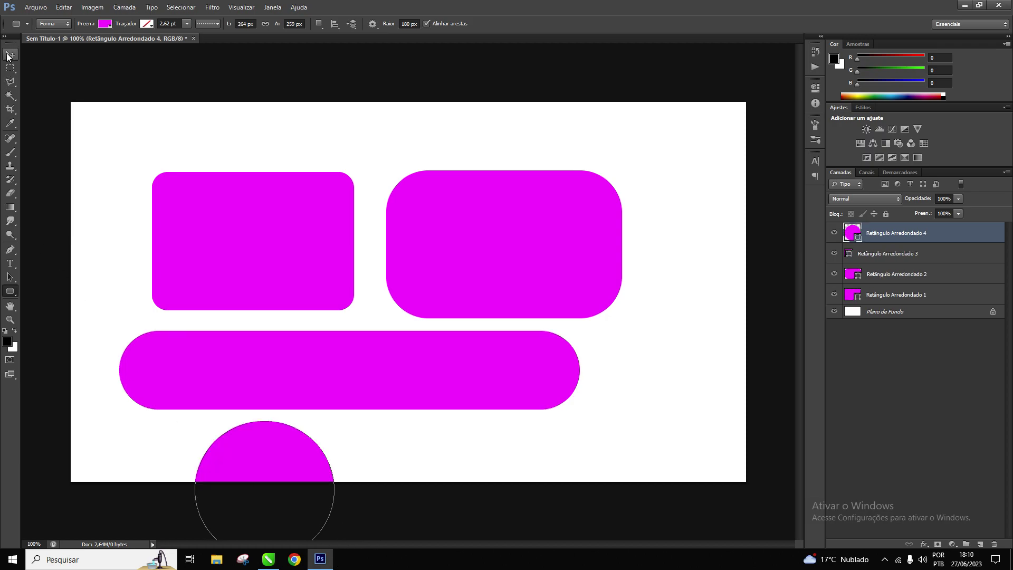
pyautogui.moveTo(226, 458); pyautogui.dragTo(633, 366)
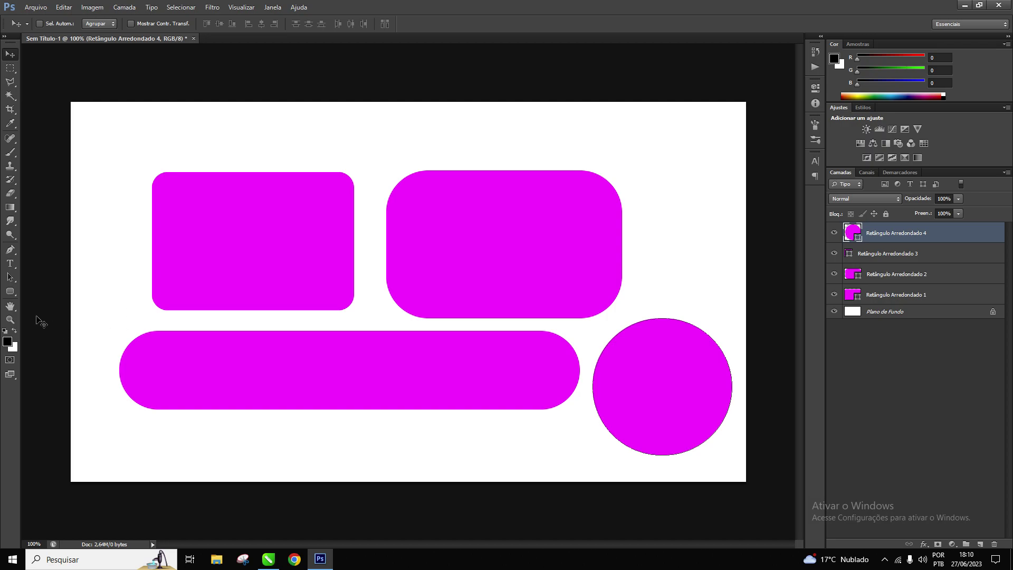
# Step: Draw a slim 349 × 52 px pill above the first rectangle, then start re-entering the corner radius
pyautogui.click(10, 291)
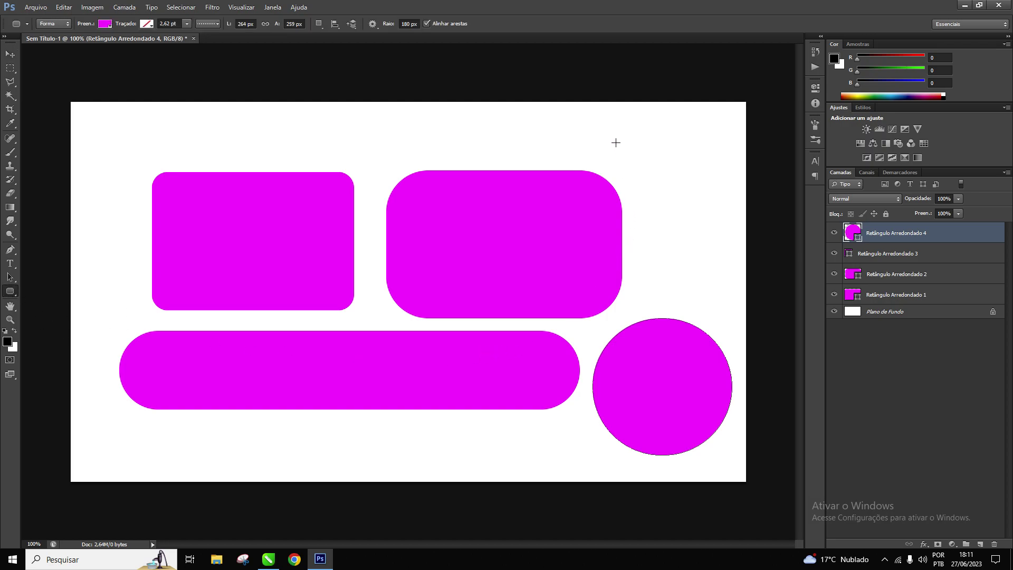
pyautogui.moveTo(616, 143); pyautogui.dragTo(799, 170)
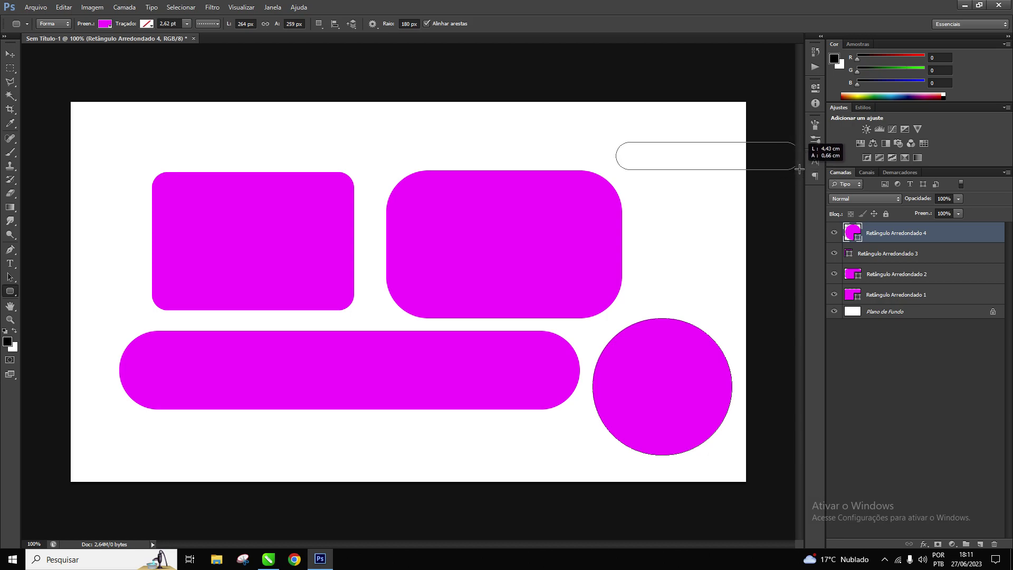
pyautogui.click(10, 54)
pyautogui.moveTo(656, 156); pyautogui.dragTo(369, 150)
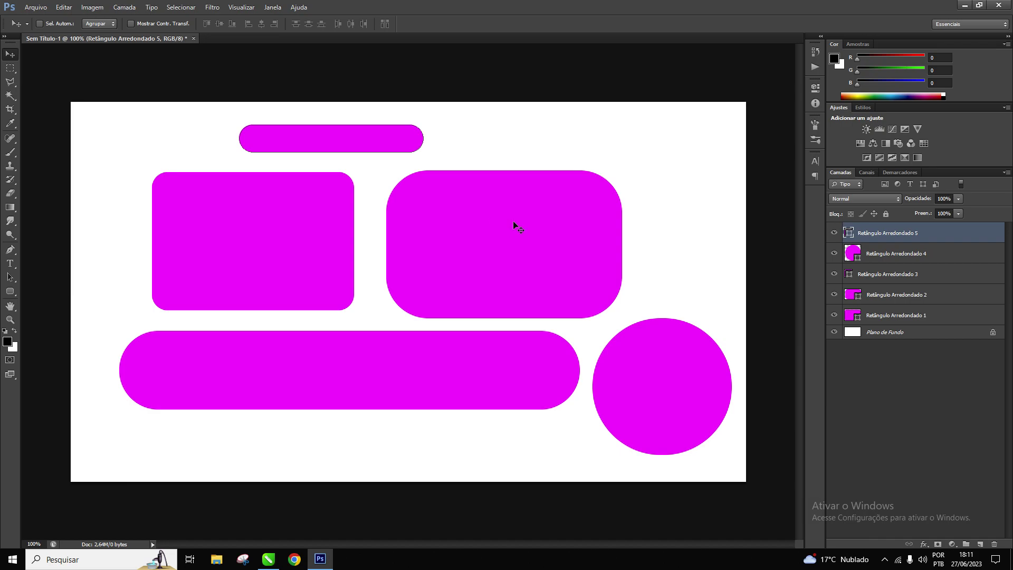
pyautogui.press('u')
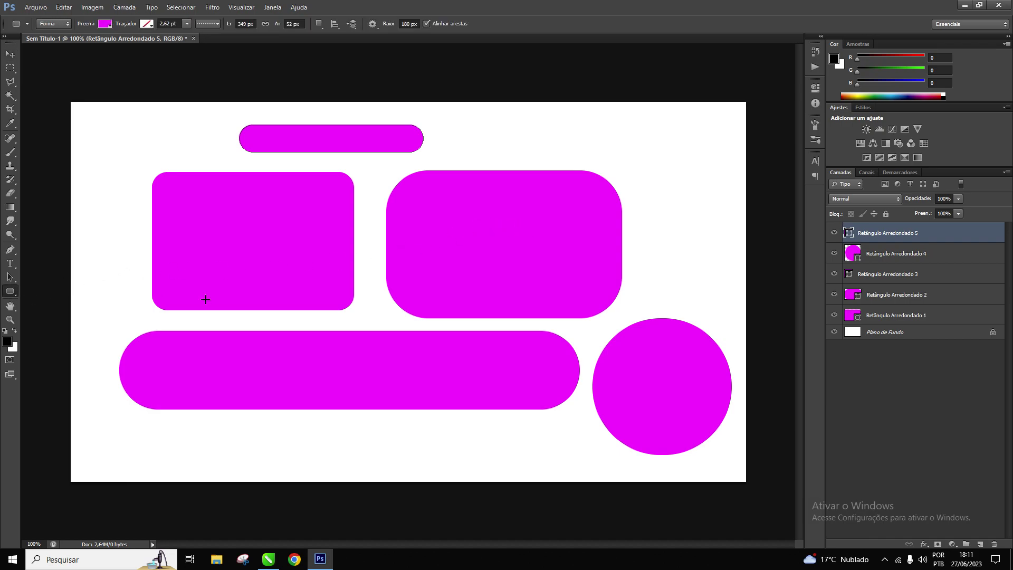
pyautogui.click(406, 24)
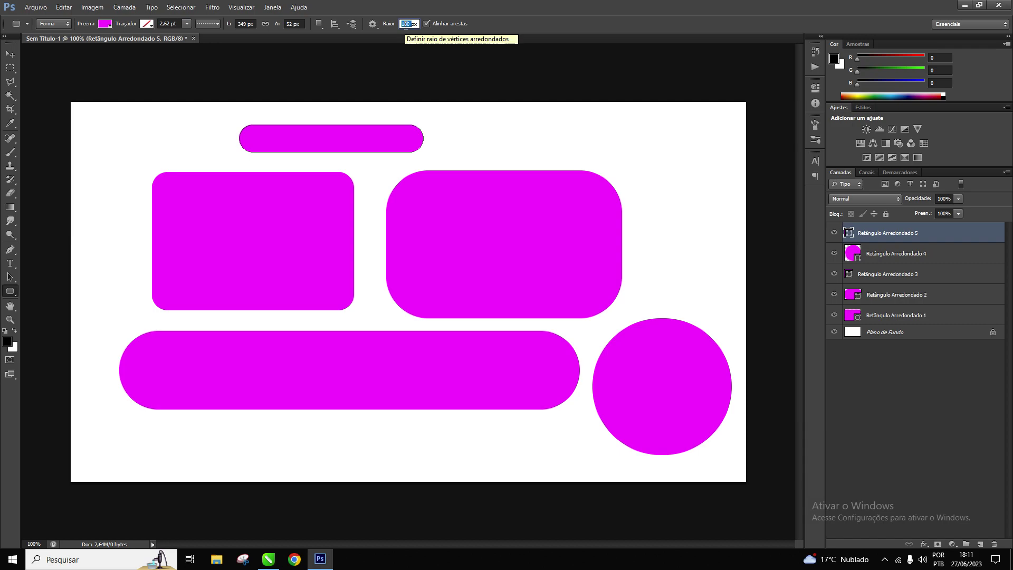
# Step: Set a 10 px radius and draw a 396 × 311 px rectangle over the right rounded shape
pyautogui.write('10')
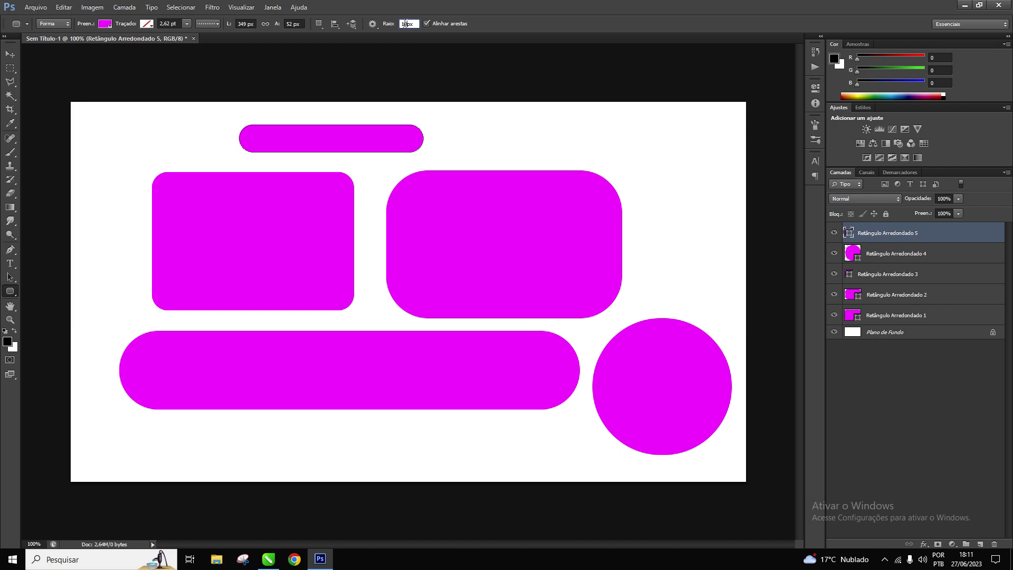
pyautogui.click(437, 130)
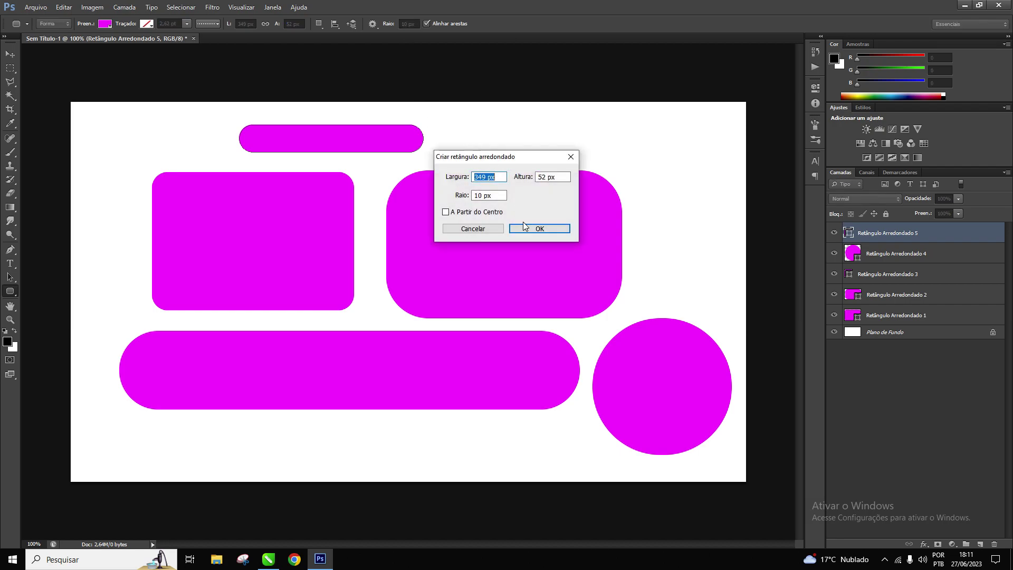
pyautogui.click(482, 232)
pyautogui.moveTo(478, 130); pyautogui.dragTo(599, 257)
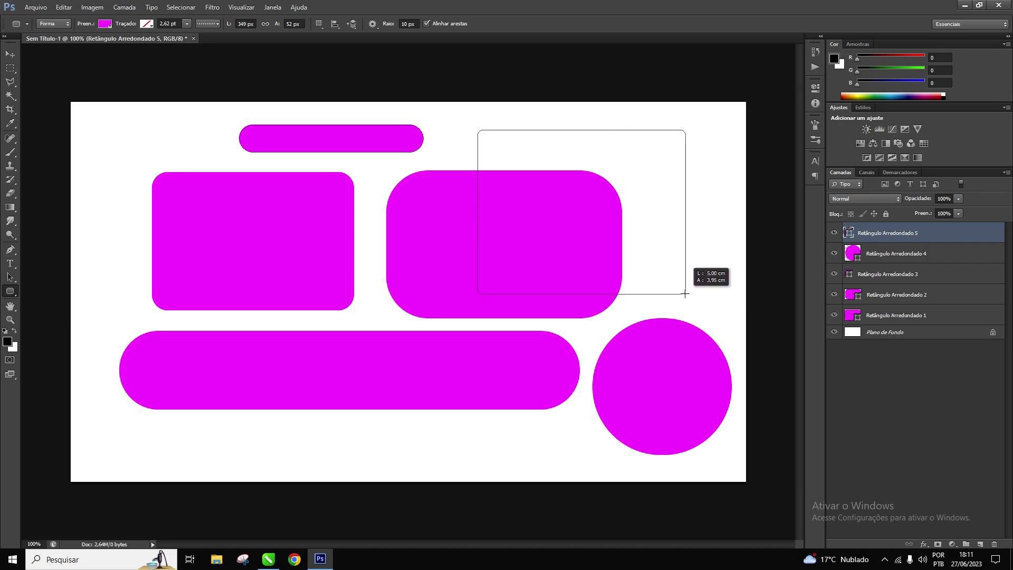
pyautogui.moveTo(599, 257); pyautogui.dragTo(686, 293)
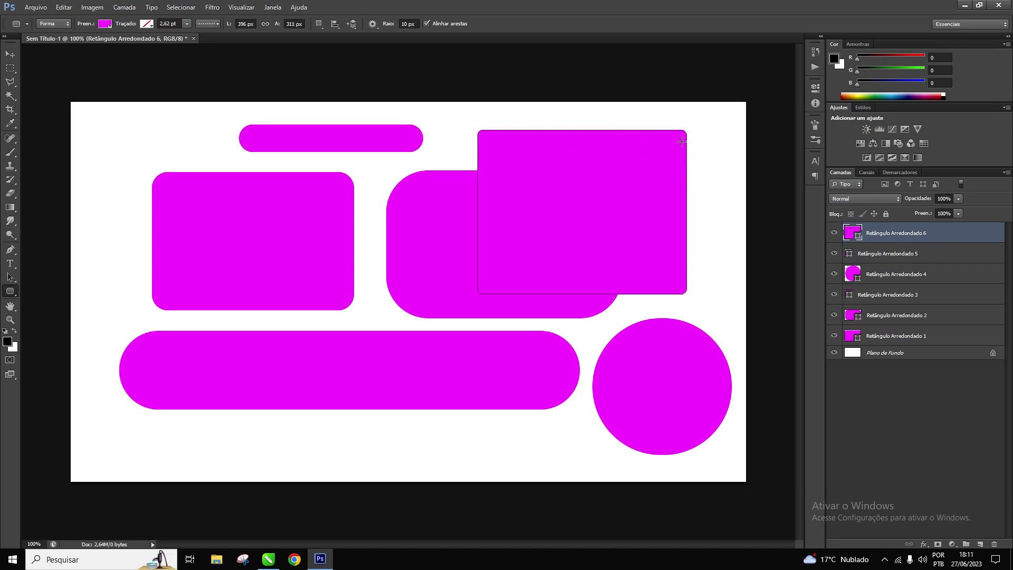
# Step: Undo the accidental tiny rectangle and zoom the canvas to 200%
pyautogui.moveTo(685, 133); pyautogui.dragTo(689, 142)
pyautogui.hotkey('ctrl', 'z')
pyautogui.hotkey('ctrl', '+')
# Step: Shift the large 10 px-radius rectangle to the left while zoomed in
pyautogui.scroll(2, 689, 122)
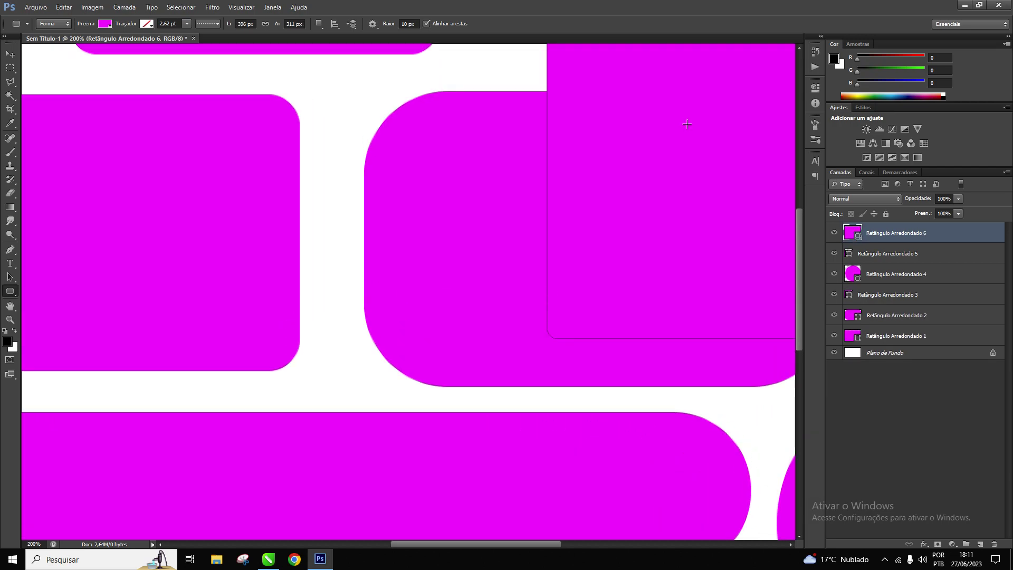
pyautogui.scroll(2, 687, 124)
pyautogui.scroll(1, 687, 124)
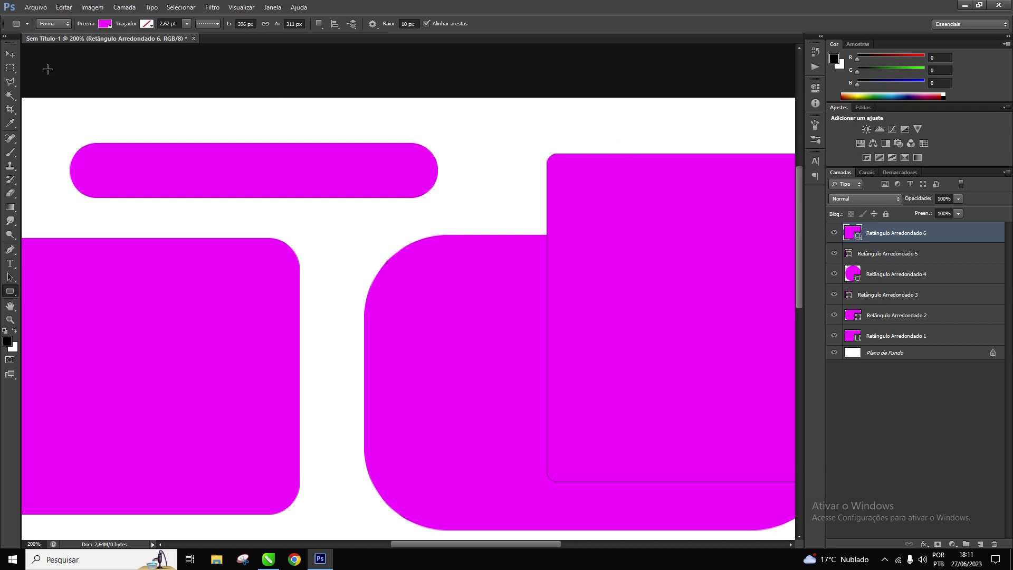
pyautogui.click(5, 55)
pyautogui.moveTo(514, 180); pyautogui.dragTo(463, 182)
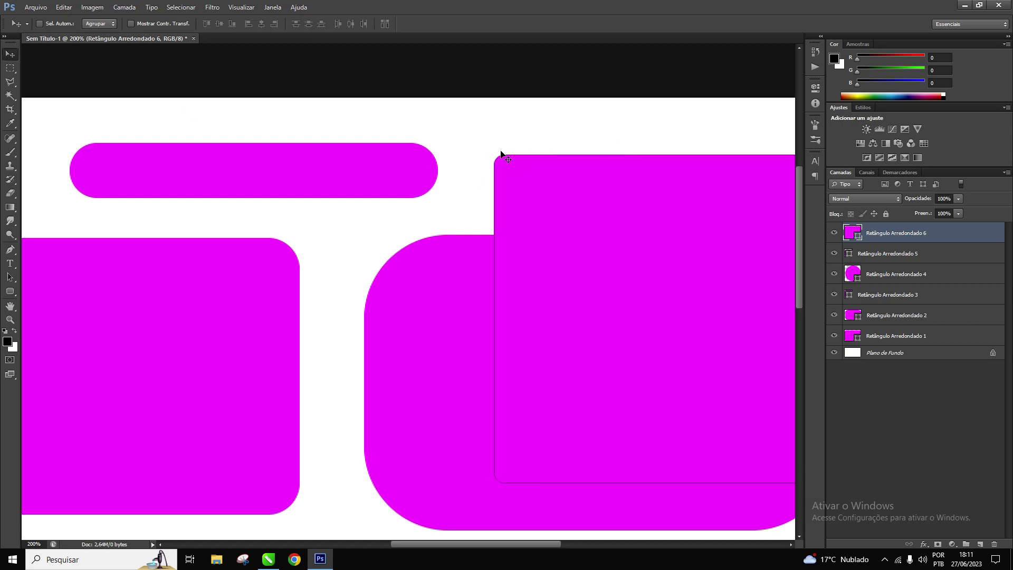
# Step: Zoom back out and nudge the large rectangle into its final position with drags and arrow keys
pyautogui.scroll(-1, 470, 175)
pyautogui.scroll(-1, 471, 174)
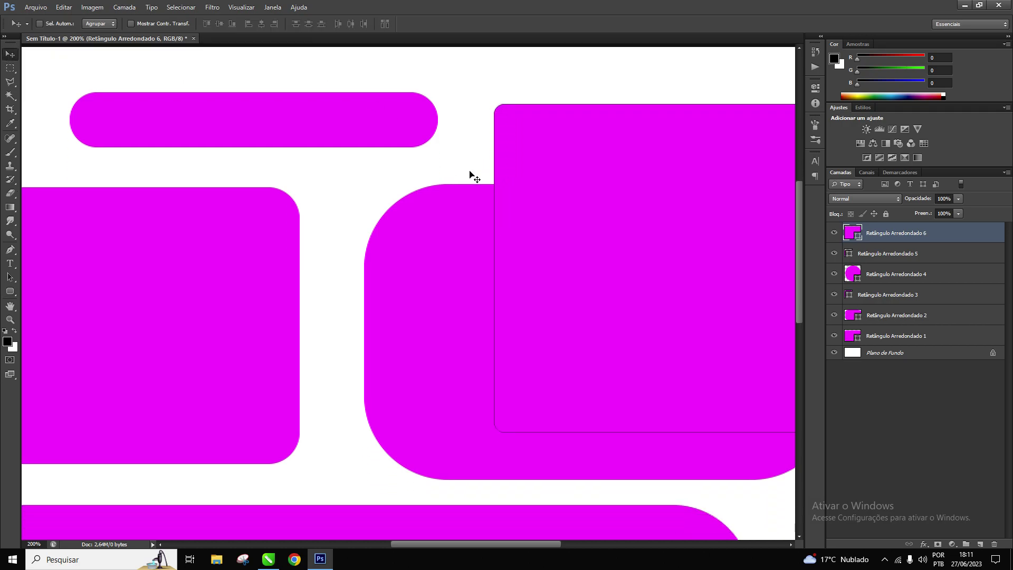
pyautogui.hotkey('ctrl', '-')
pyautogui.hotkey('ctrl', '-')
pyautogui.hotkey('ctrl', '-')
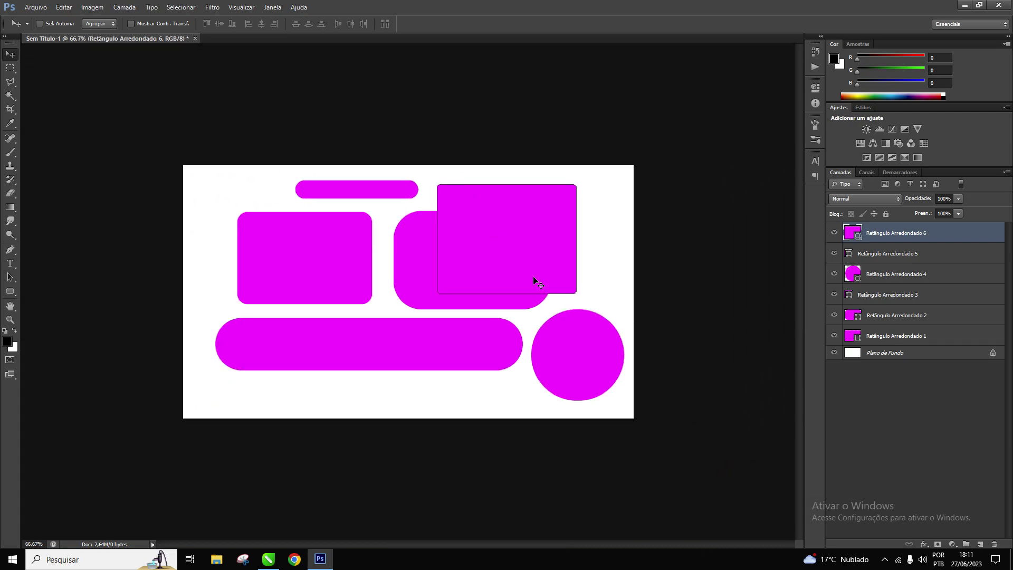
pyautogui.moveTo(556, 263)
pyautogui.mouseDown()
pyautogui.moveTo(545, 259)
pyautogui.moveTo(562, 275)
pyautogui.moveTo(571, 264)
pyautogui.mouseUp()
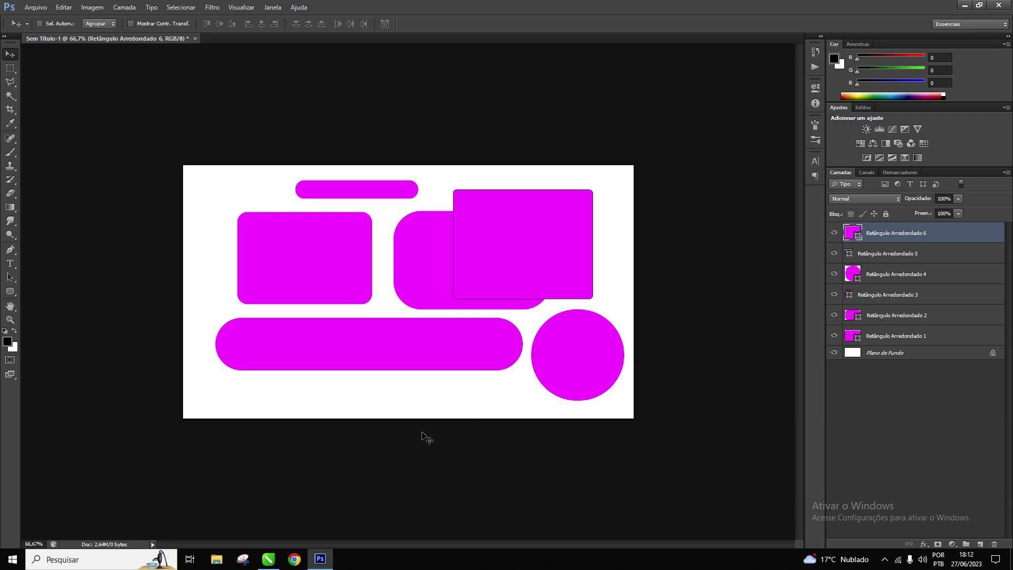
pyautogui.press('Up')
pyautogui.press('Up')
pyautogui.press('Up')
pyautogui.press('Right')
pyautogui.press('Right')
pyautogui.press('Right')
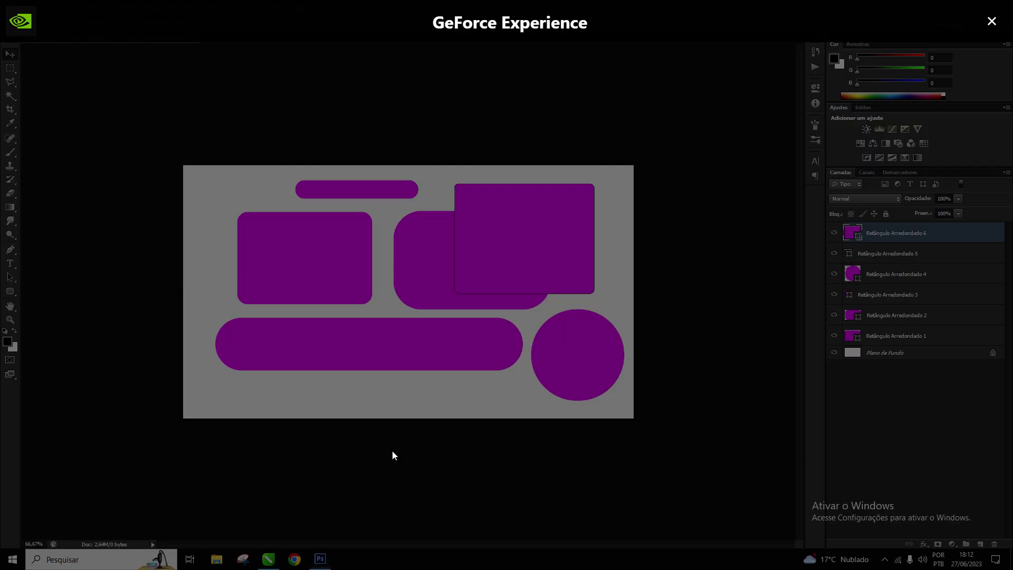
pyautogui.hotkey('alt', 'z')
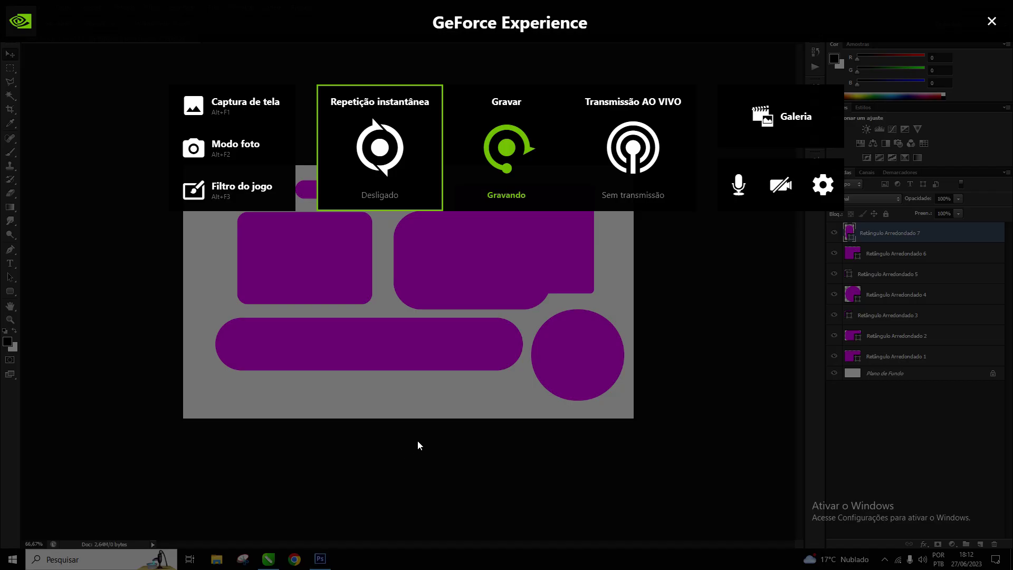